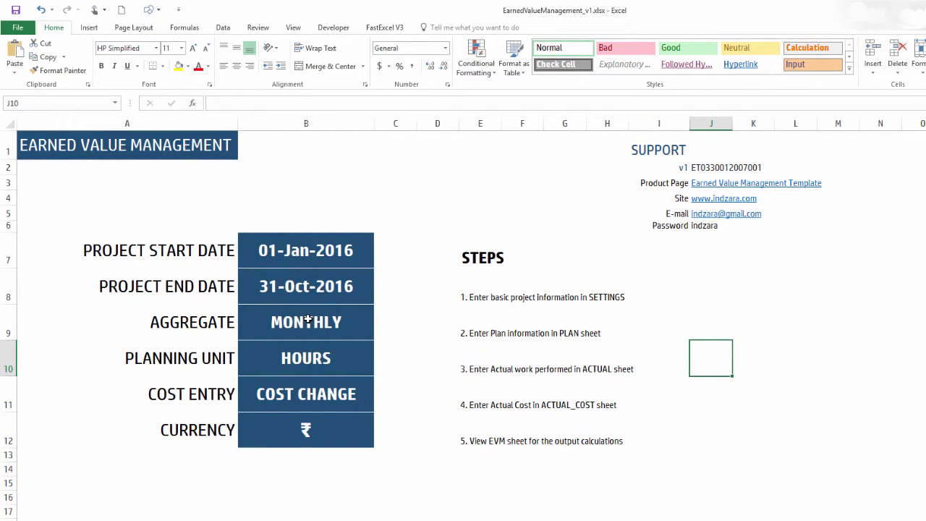
Check the Aggregate dropdown, keeping MONTHLY, and the planning unit setting
{"action": "left_click", "coordinate": [308, 321]}
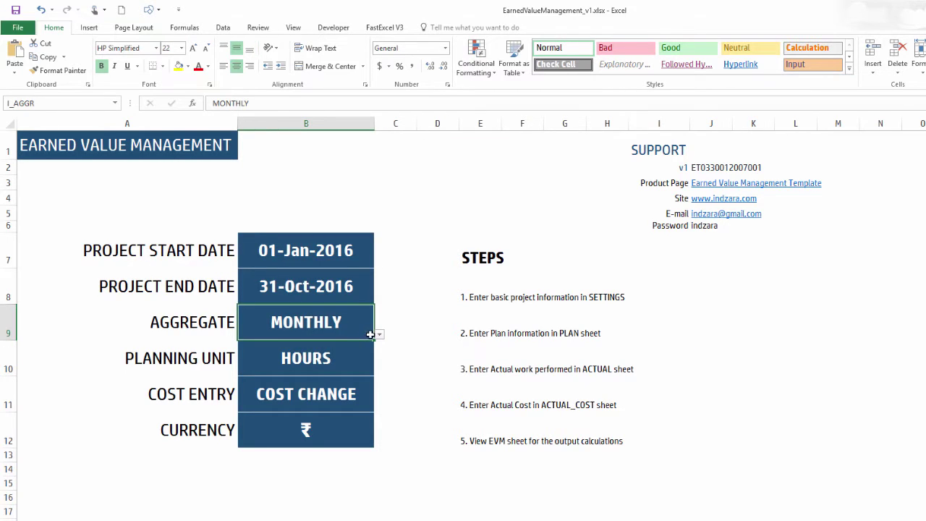
{"action": "left_click", "coordinate": [378, 337]}
{"action": "left_click", "coordinate": [378, 337]}
{"action": "left_click", "coordinate": [274, 360]}
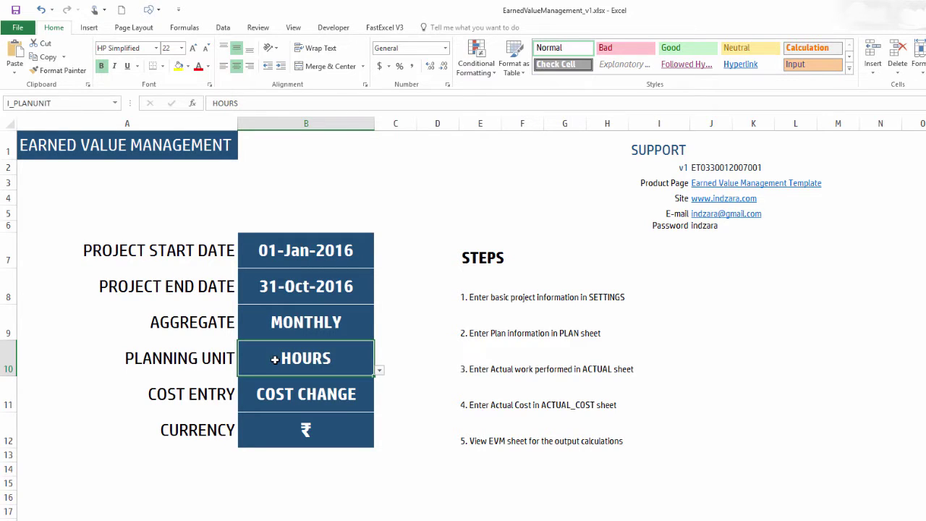
Check the cost entry and currency settings, keeping ₹ as the currency
{"action": "left_click", "coordinate": [259, 395]}
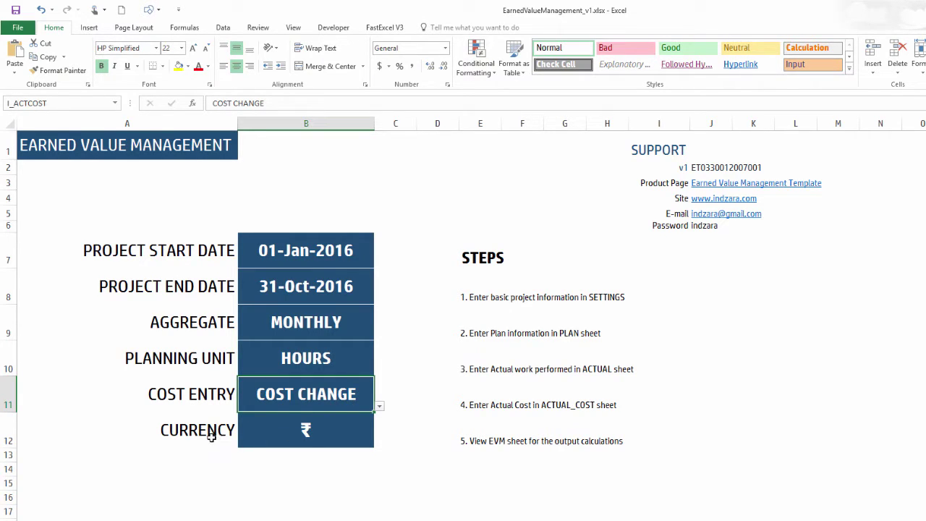
{"action": "left_click", "coordinate": [325, 436]}
{"action": "left_click", "coordinate": [379, 443]}
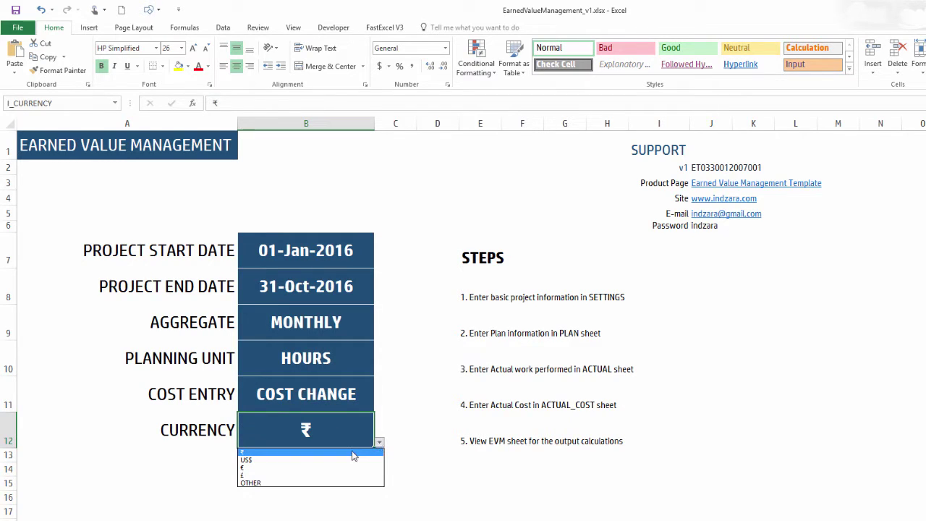
{"action": "left_click", "coordinate": [354, 441]}
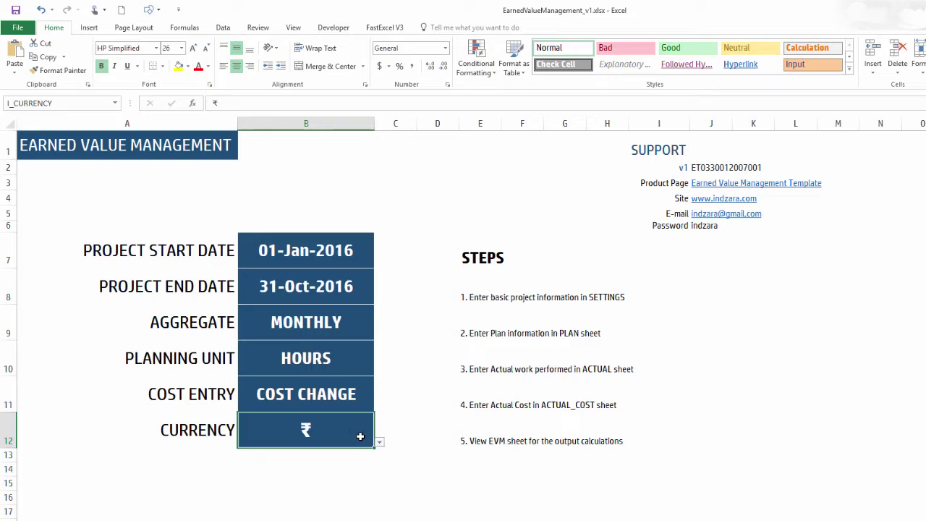
{"action": "left_click", "coordinate": [380, 442]}
{"action": "left_click", "coordinate": [374, 455]}
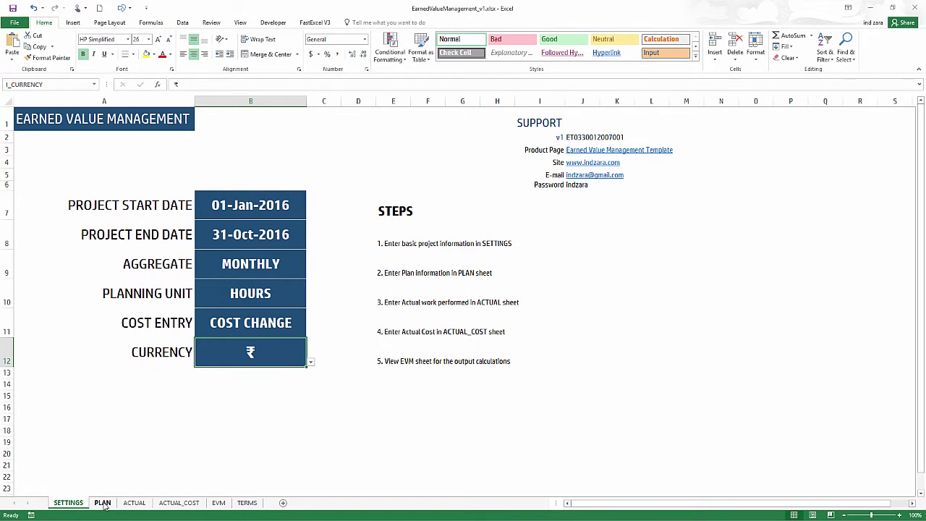
{"action": "left_click", "coordinate": [102, 502]}
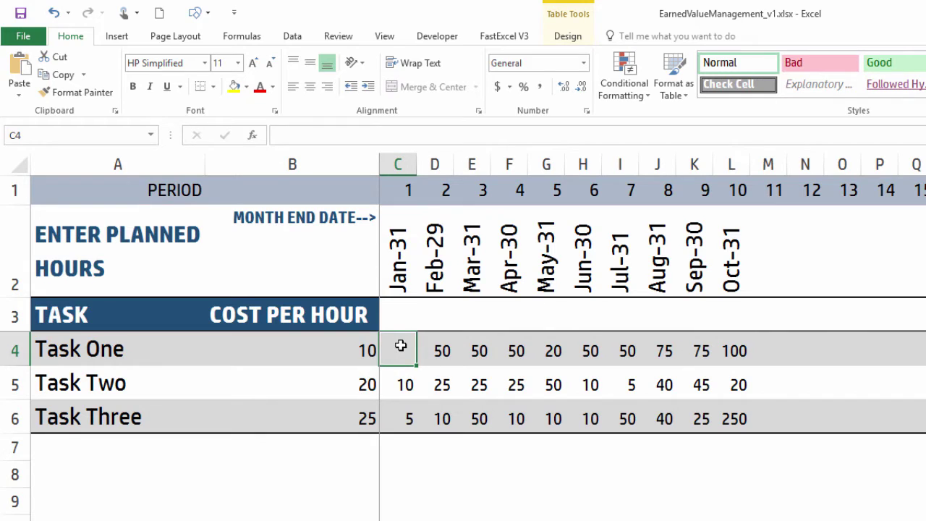
{"action": "left_click_drag", "start_coordinate": [400, 346], "coordinate": [732, 413]}
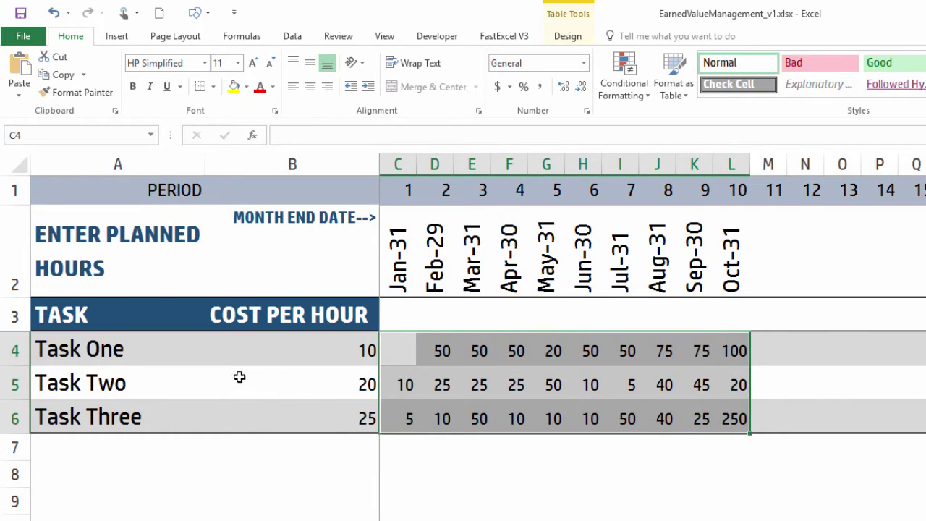
{"action": "left_click", "coordinate": [392, 339]}
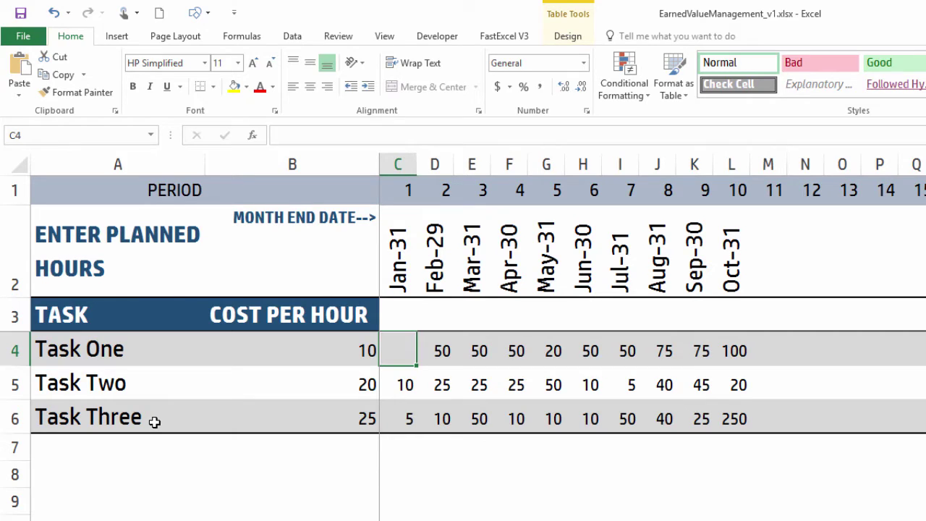
{"action": "left_click", "coordinate": [101, 451]}
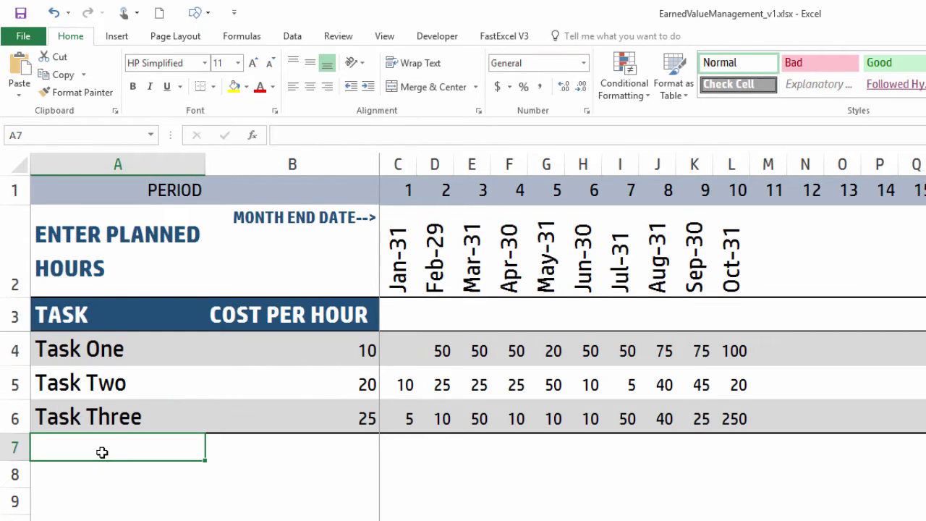
{"action": "type", "text": "Ta"}
{"action": "key", "text": "Escape"}
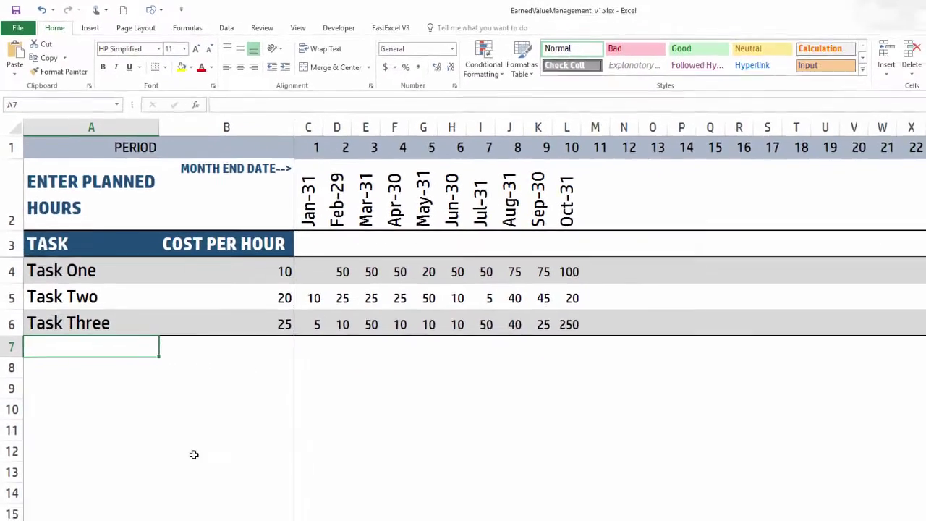
Set the planning unit to COST and review the planned values C4:L6 on PLAN
{"action": "left_click", "coordinate": [68, 502]}
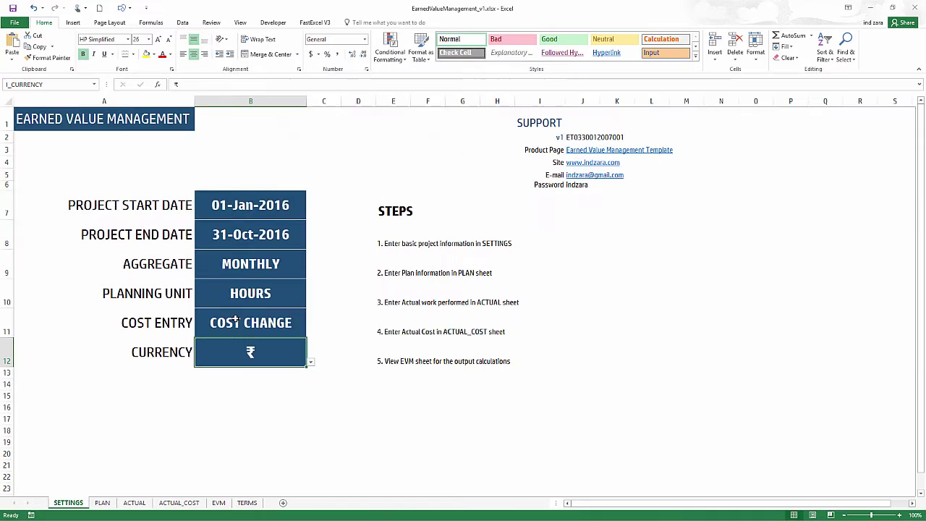
{"action": "key", "text": "Up"}
{"action": "key", "text": "Up"}
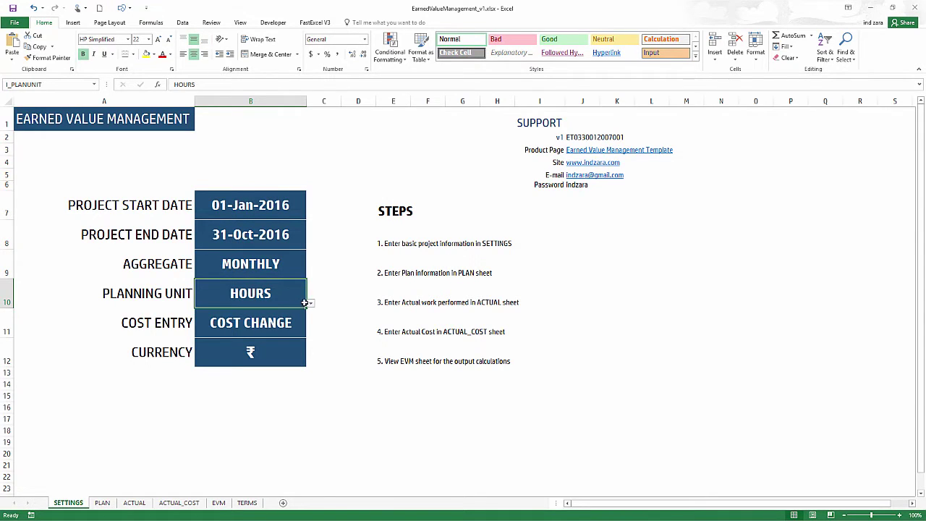
{"action": "left_click", "coordinate": [311, 304]}
{"action": "left_click", "coordinate": [297, 320]}
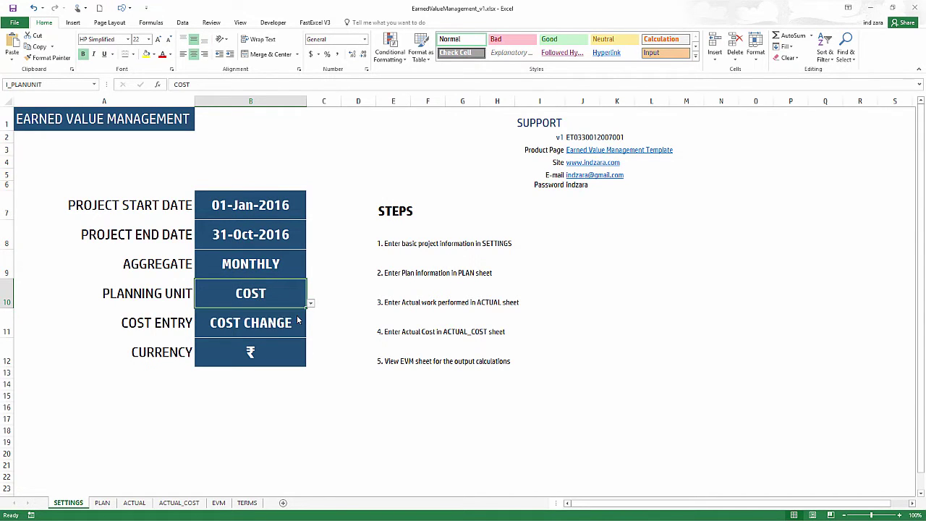
{"action": "left_click", "coordinate": [107, 502]}
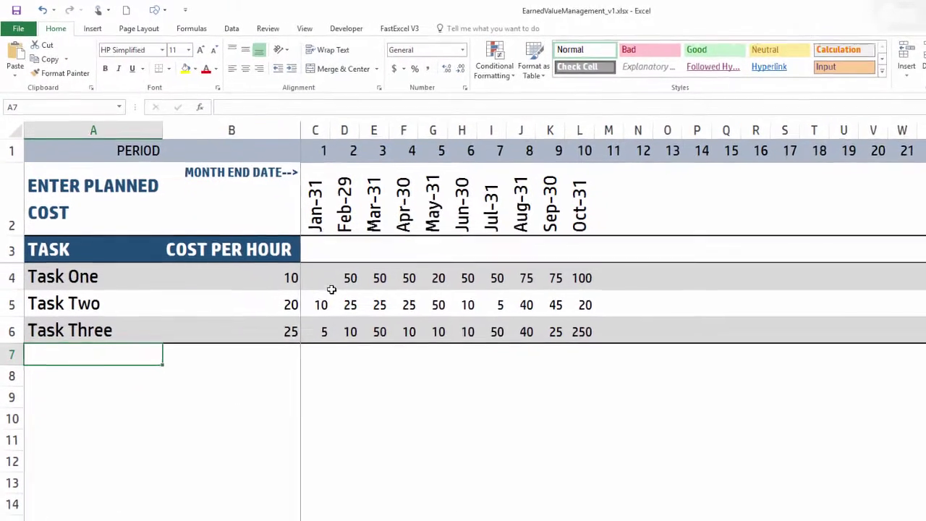
{"action": "left_click_drag", "start_coordinate": [323, 280], "coordinate": [593, 336]}
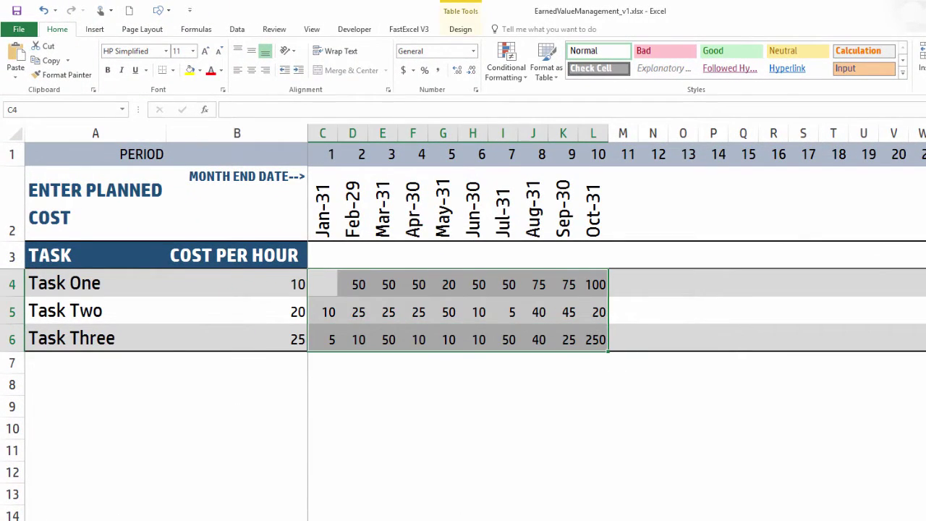
Set the planning unit back to HOURS and recheck Task One's planned hours on PLAN
{"action": "key", "text": "ctrl+Page_Up"}
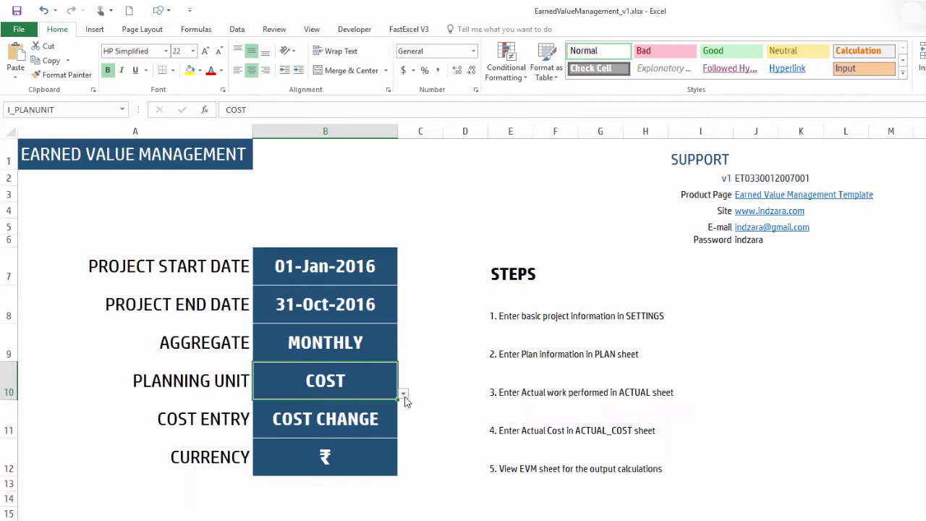
{"action": "left_click", "coordinate": [404, 395]}
{"action": "left_click", "coordinate": [388, 405]}
{"action": "key", "text": "ctrl+Page_Down"}
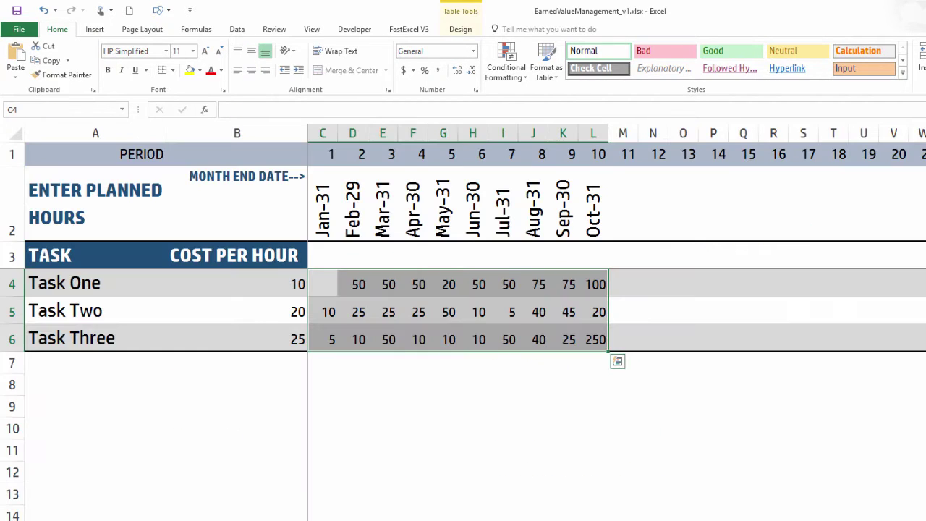
{"action": "left_click_drag", "start_coordinate": [329, 284], "coordinate": [585, 330]}
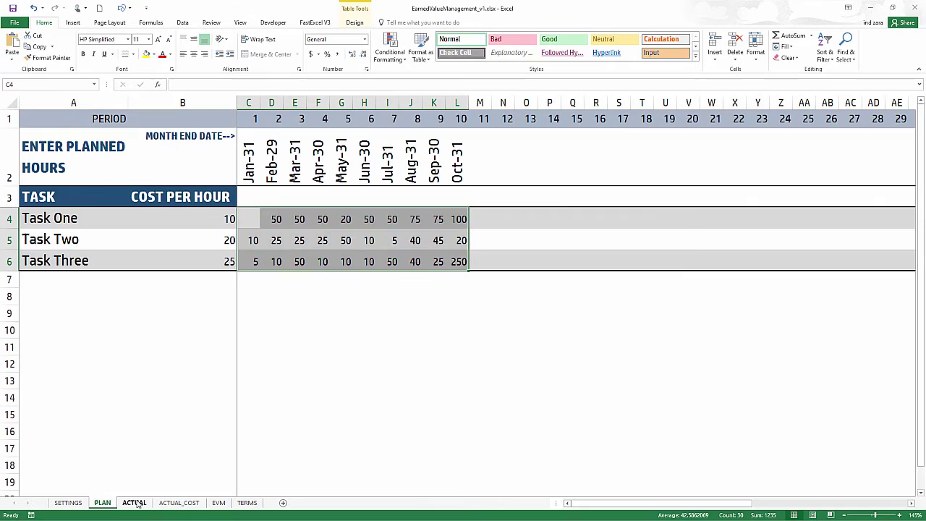
Review the ACTUAL sheet's monthly percentages in C4:H6 against the project dates on SETTINGS
{"action": "left_click", "coordinate": [137, 501]}
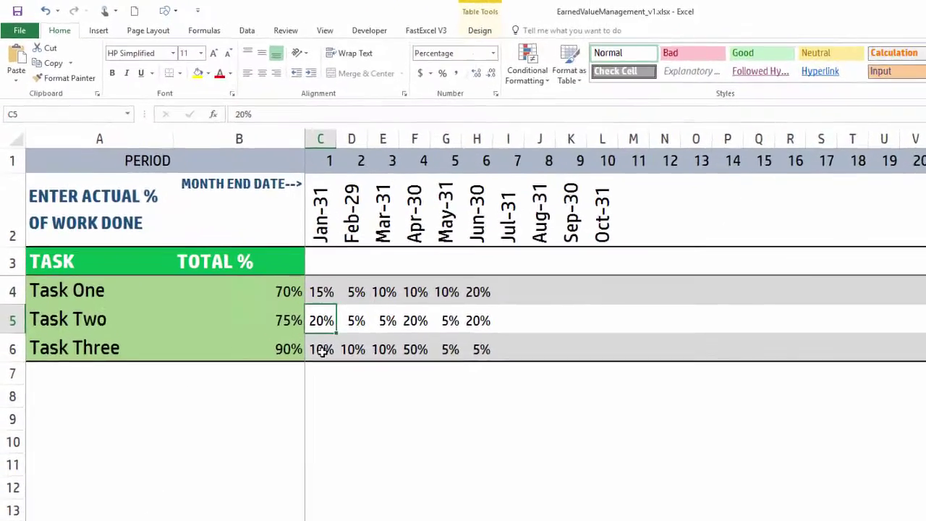
{"action": "left_click", "coordinate": [238, 275]}
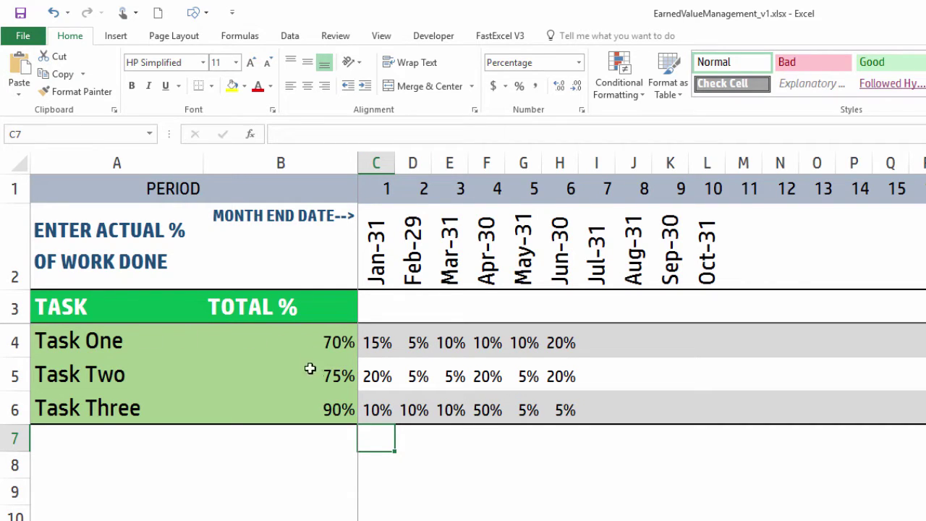
{"action": "left_click", "coordinate": [384, 346]}
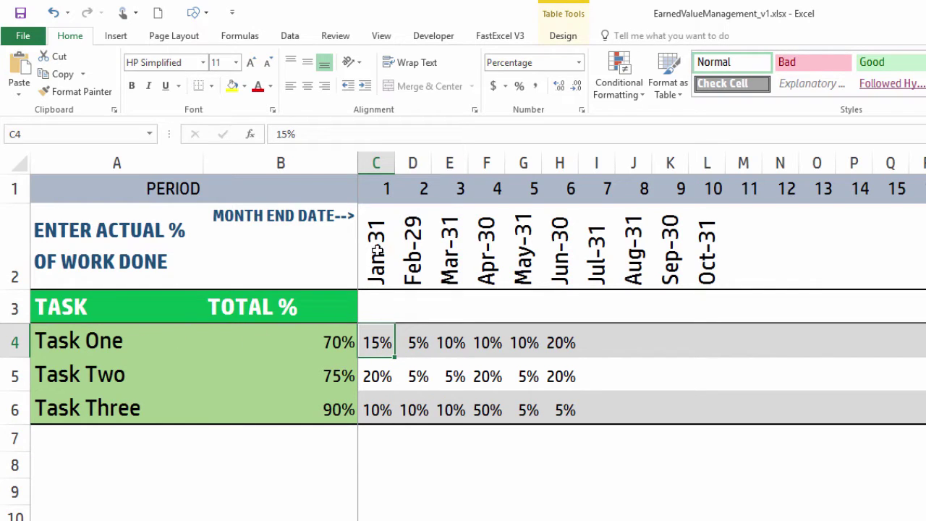
{"action": "left_click", "coordinate": [414, 344]}
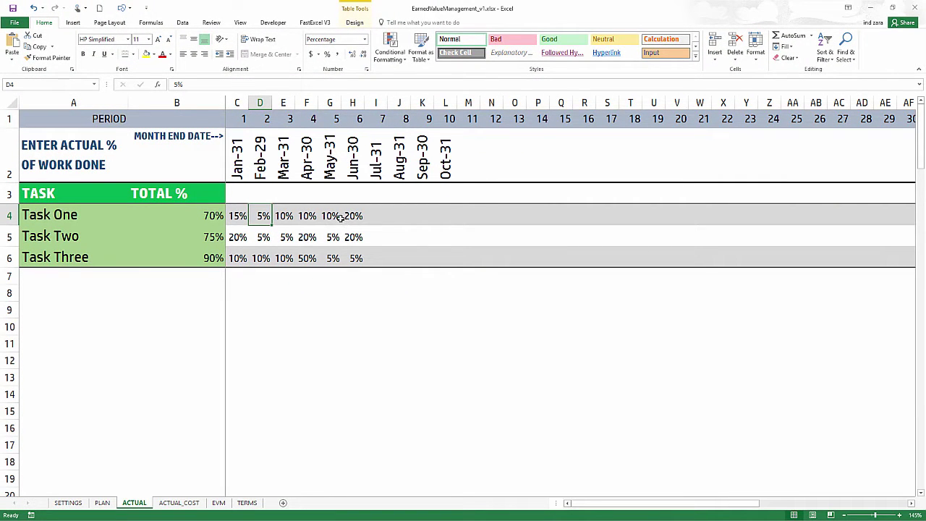
{"action": "left_click_drag", "start_coordinate": [359, 209], "coordinate": [244, 255]}
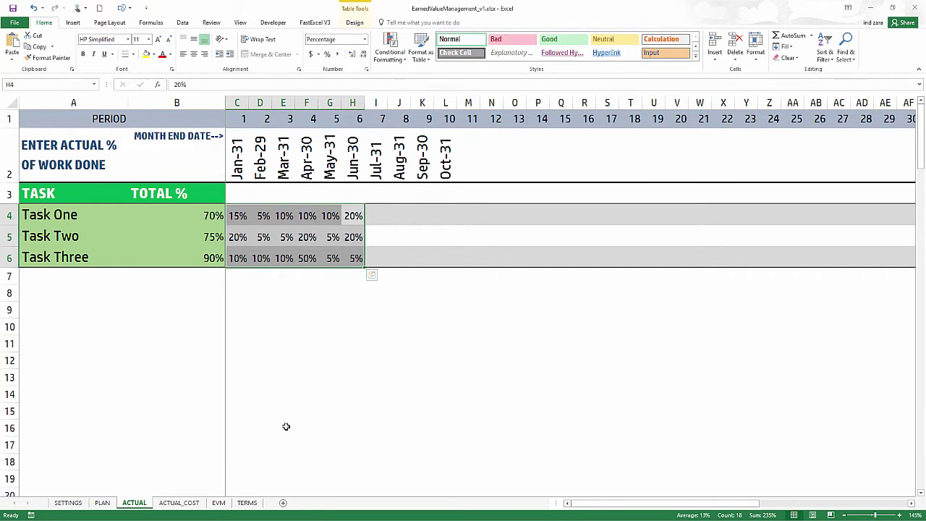
{"action": "left_click", "coordinate": [68, 502]}
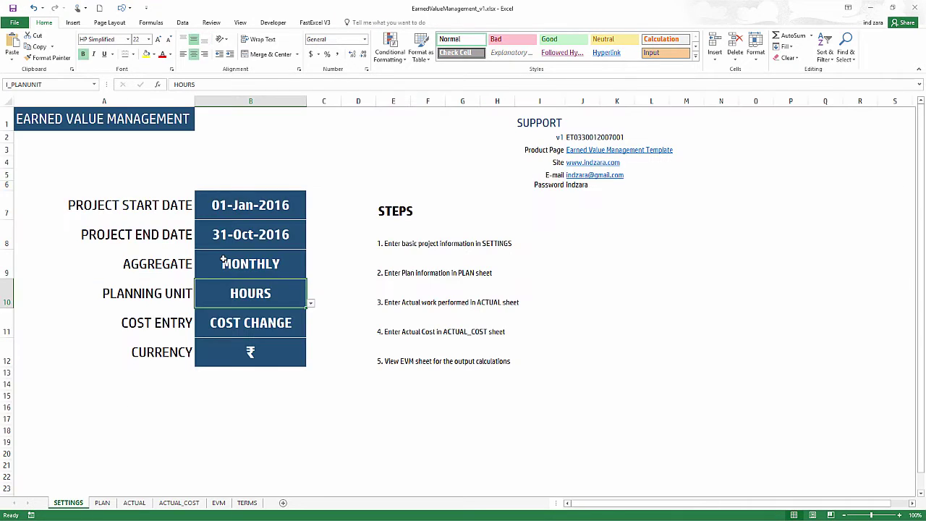
{"action": "left_click_drag", "start_coordinate": [219, 206], "coordinate": [219, 234]}
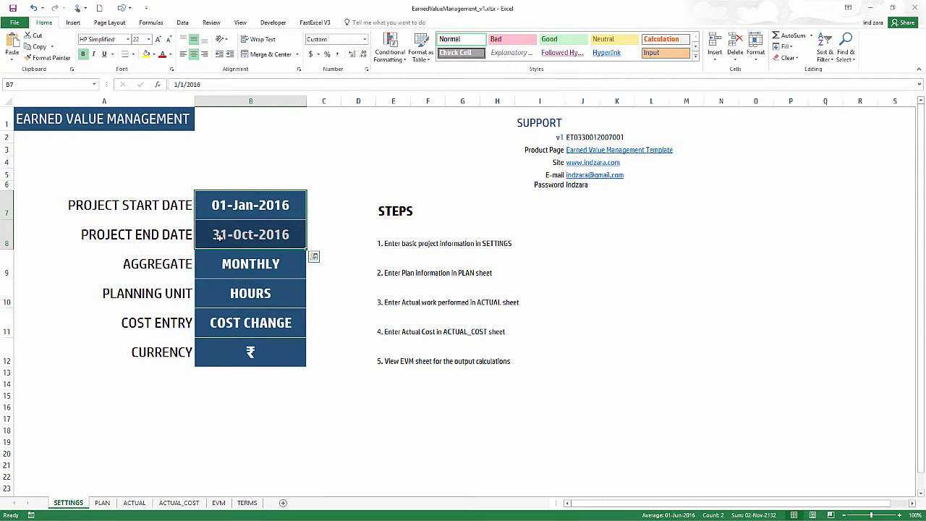
{"action": "left_click", "coordinate": [134, 503]}
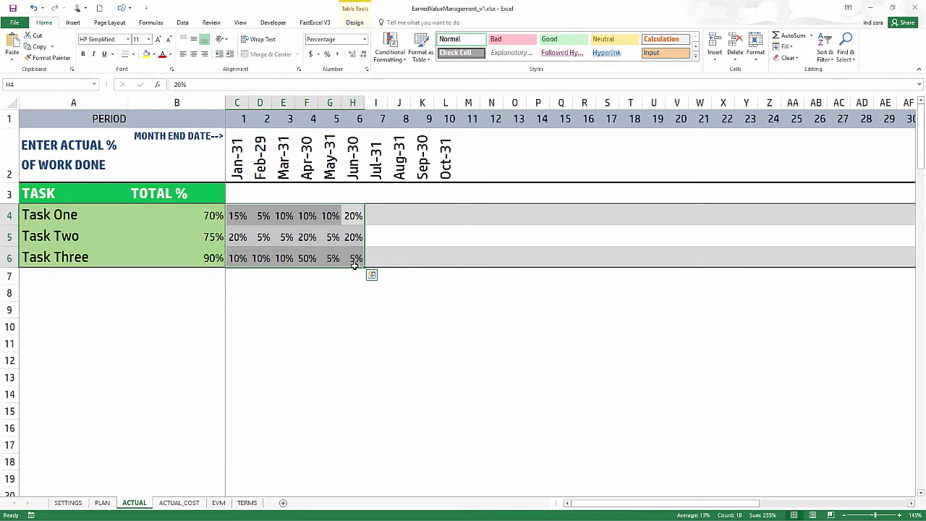
Look over the ACTUAL_COST table, then select the Cost Entry cell B11 on SETTINGS
{"action": "left_click", "coordinate": [179, 503]}
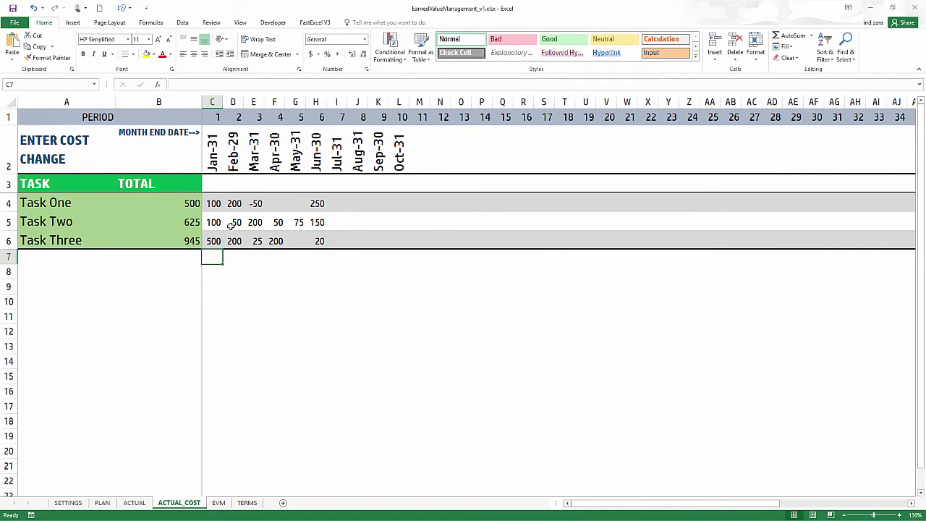
{"action": "left_click", "coordinate": [78, 503]}
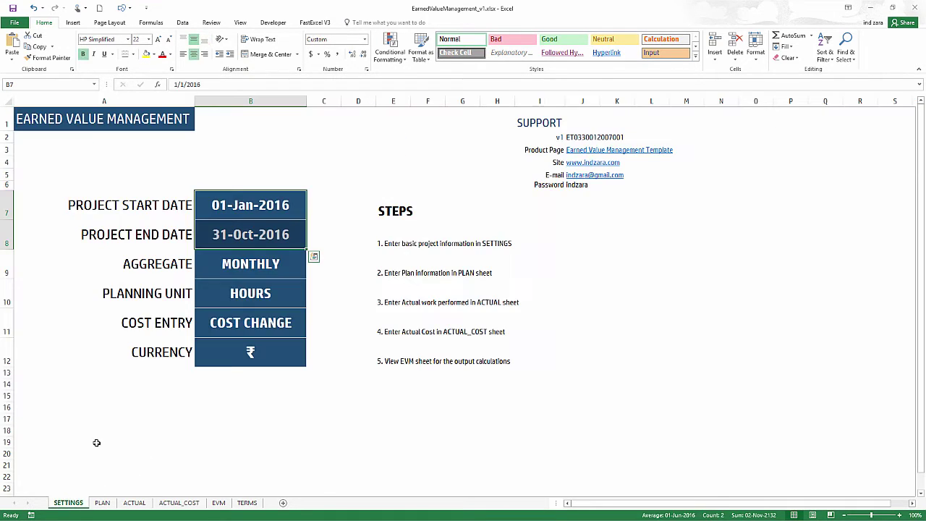
{"action": "left_click", "coordinate": [295, 326]}
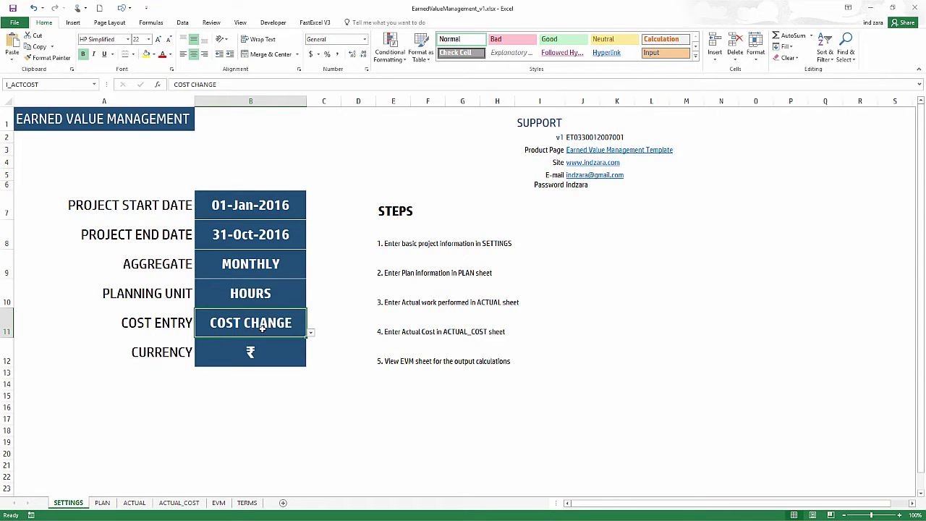
{"action": "left_click", "coordinate": [311, 334]}
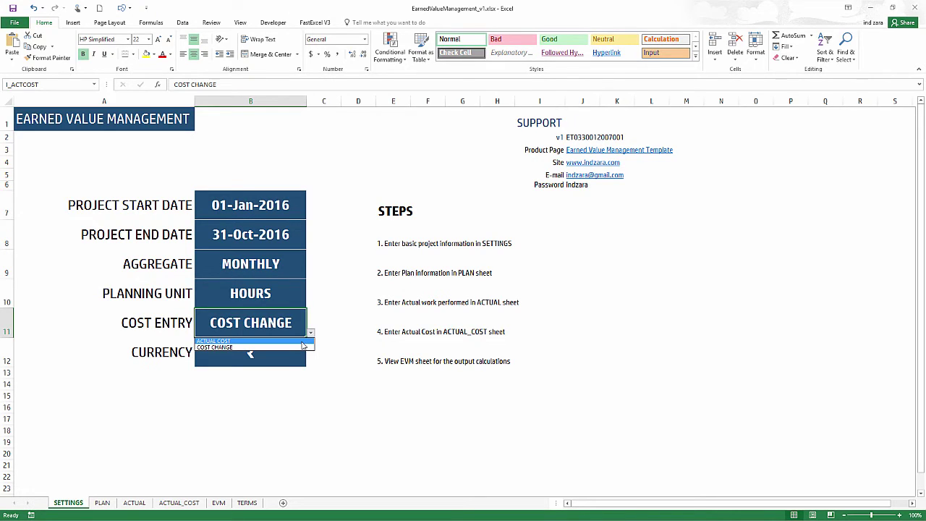
{"action": "left_click", "coordinate": [300, 347]}
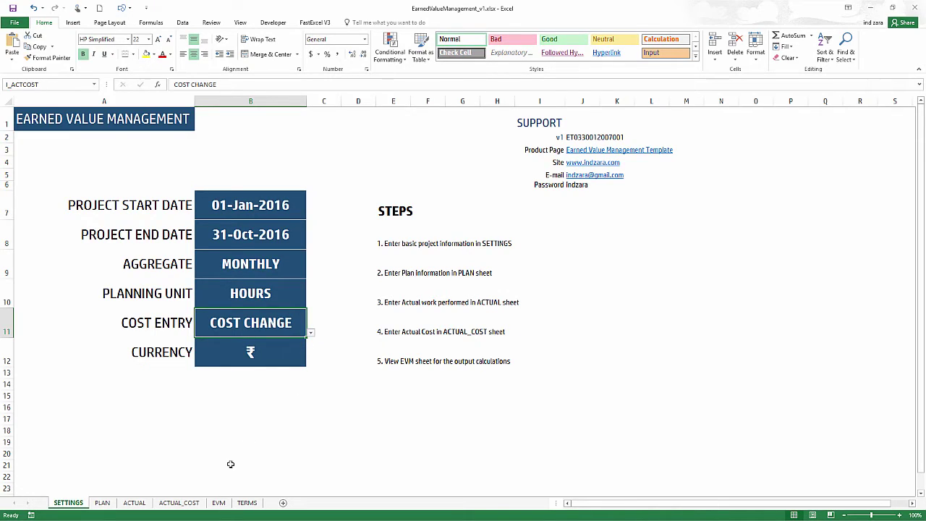
Browse the ACTUAL_COST, SETTINGS and ACTUAL sheets, then display the EVM results dashboard
{"action": "left_click", "coordinate": [178, 503]}
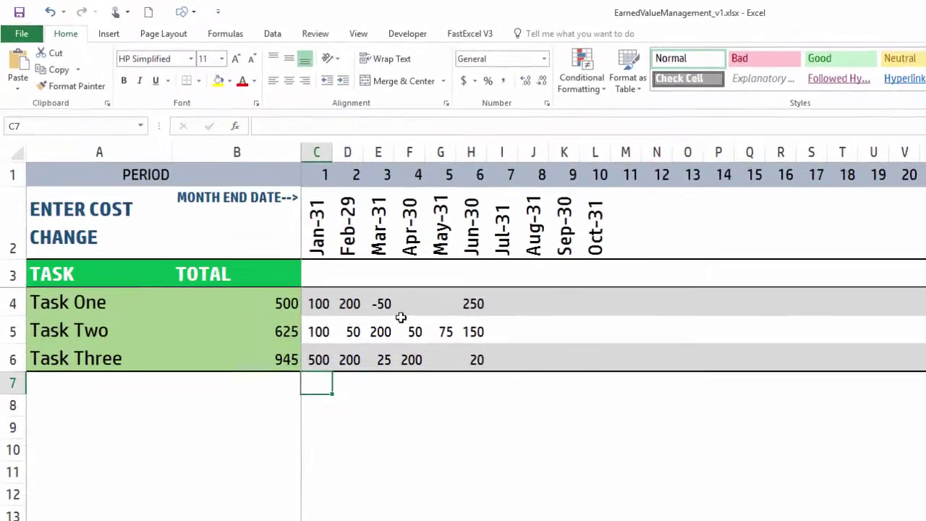
{"action": "left_click_drag", "start_coordinate": [273, 202], "coordinate": [291, 200]}
{"action": "left_click_drag", "start_coordinate": [508, 350], "coordinate": [510, 352]}
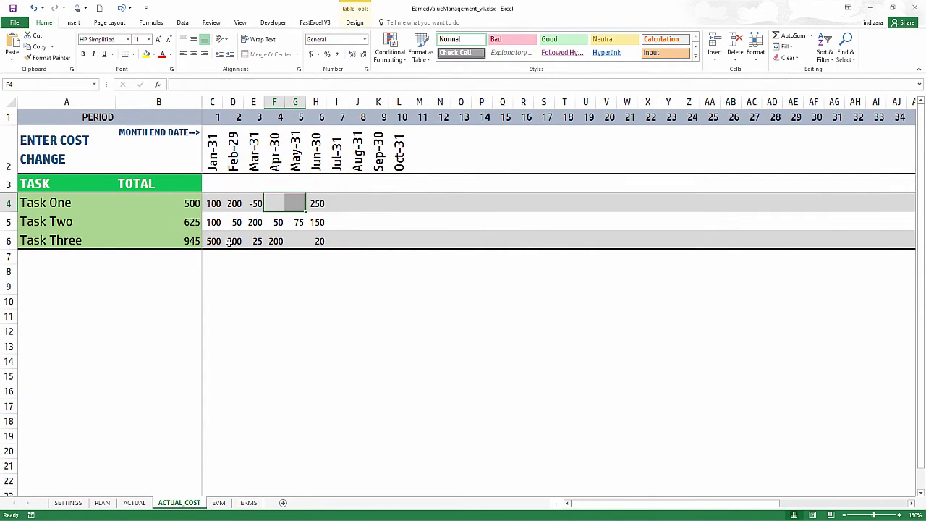
{"action": "left_click", "coordinate": [69, 502]}
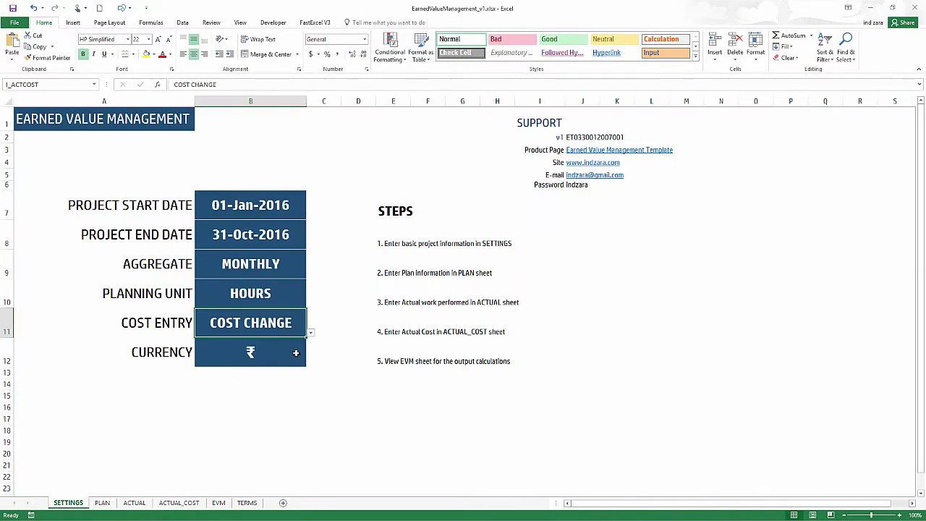
{"action": "left_click", "coordinate": [178, 502]}
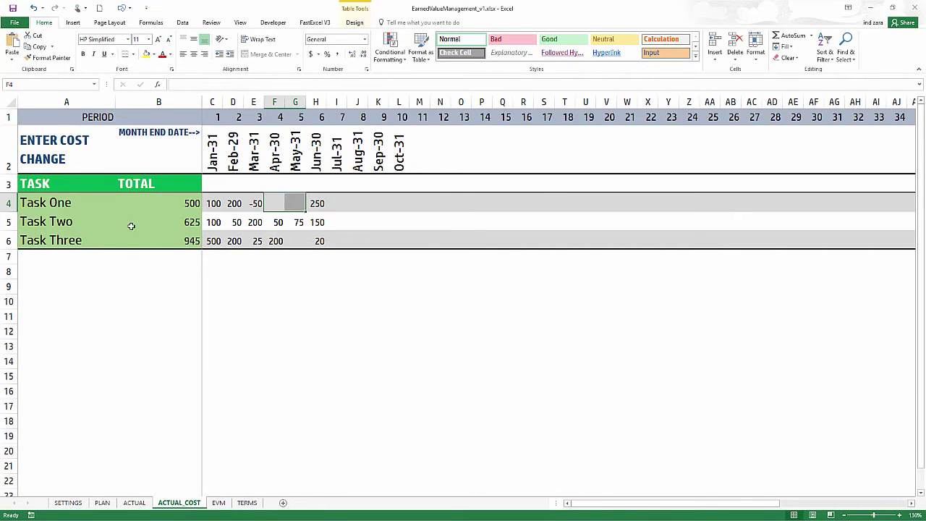
{"action": "left_click", "coordinate": [134, 502]}
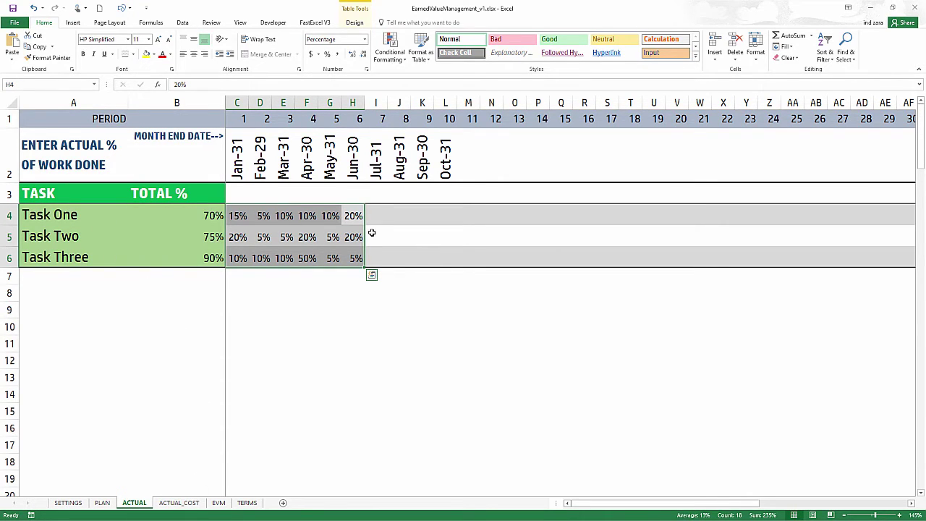
{"action": "left_click", "coordinate": [181, 502]}
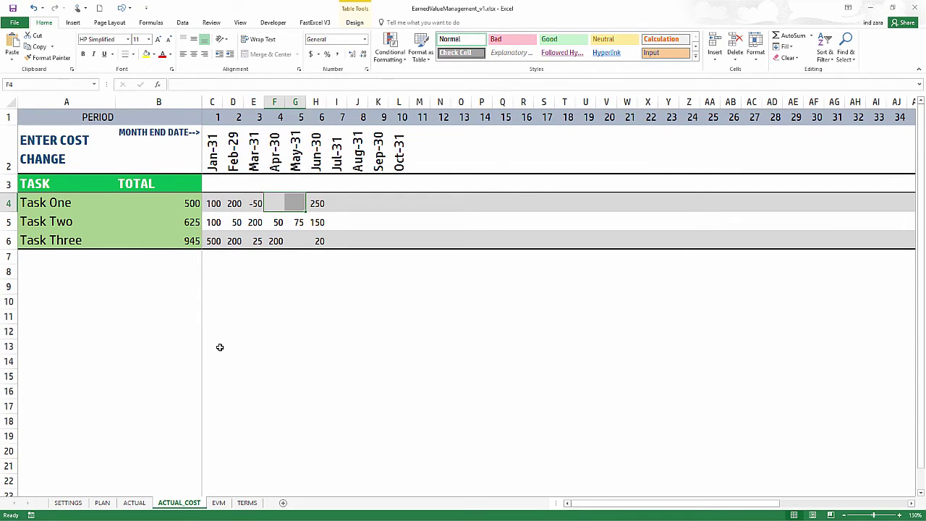
{"action": "left_click", "coordinate": [216, 505]}
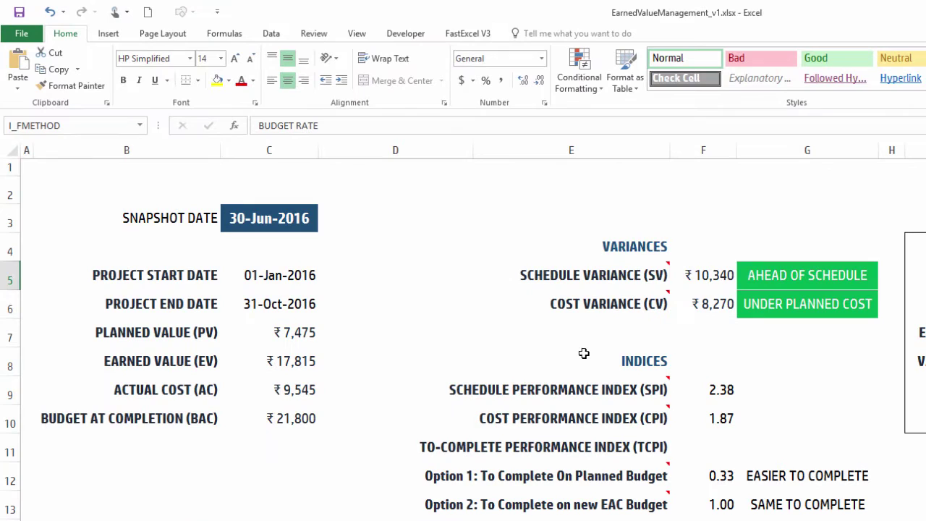
{"action": "left_click", "coordinate": [296, 218]}
{"action": "left_click", "coordinate": [325, 229]}
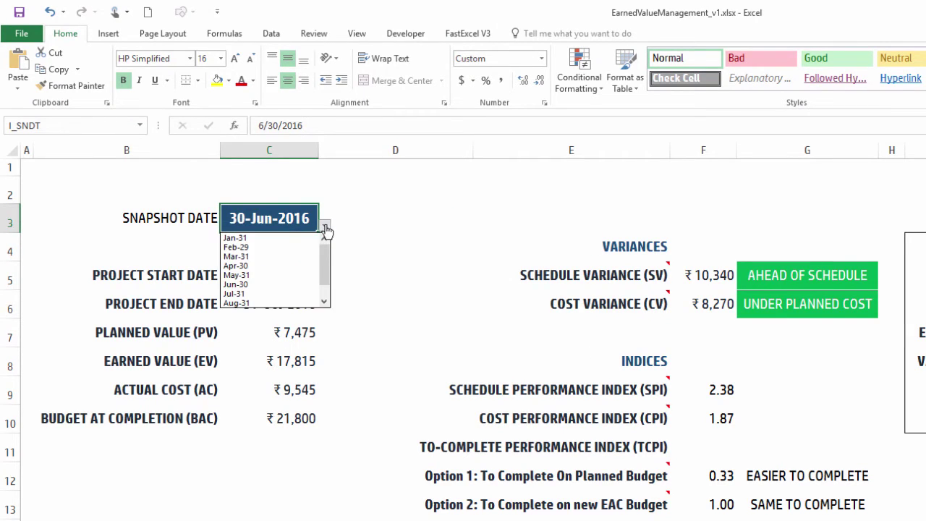
{"action": "left_click_drag", "start_coordinate": [326, 252], "coordinate": [325, 266]}
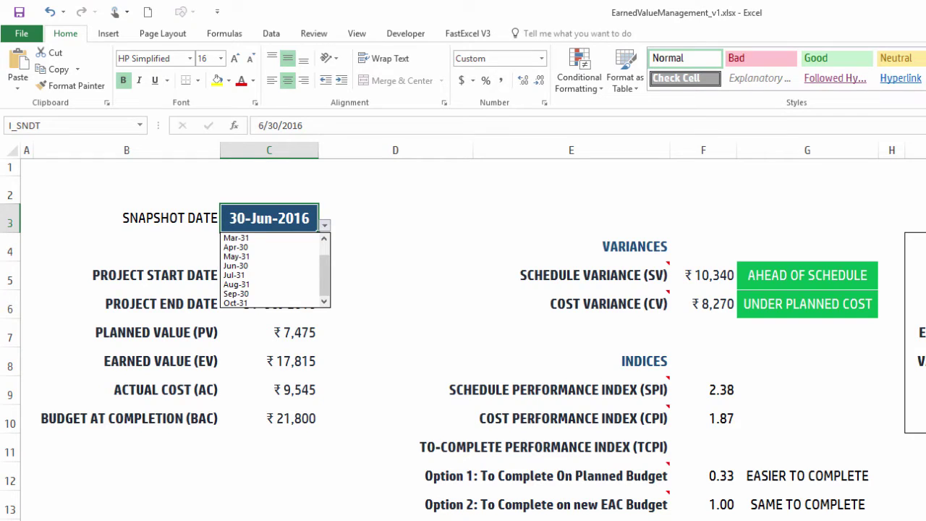
{"action": "left_click", "coordinate": [325, 225]}
{"action": "scroll", "coordinate": [338, 206], "scroll_direction": "down", "scroll_amount": 1}
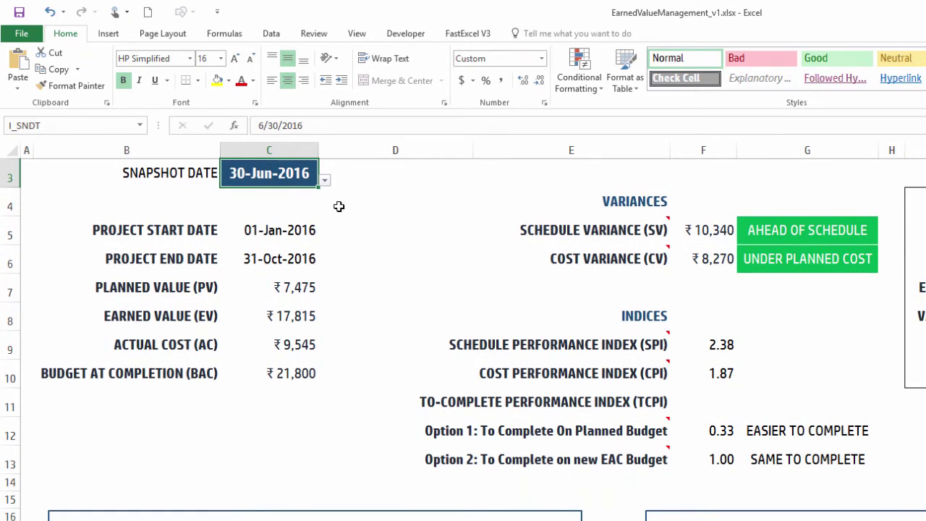
{"action": "left_click", "coordinate": [325, 181]}
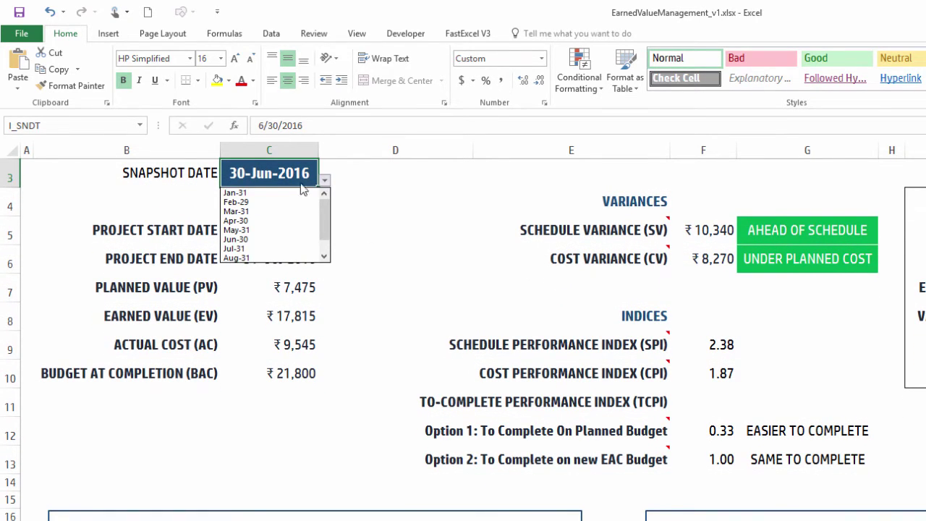
{"action": "left_click", "coordinate": [281, 203]}
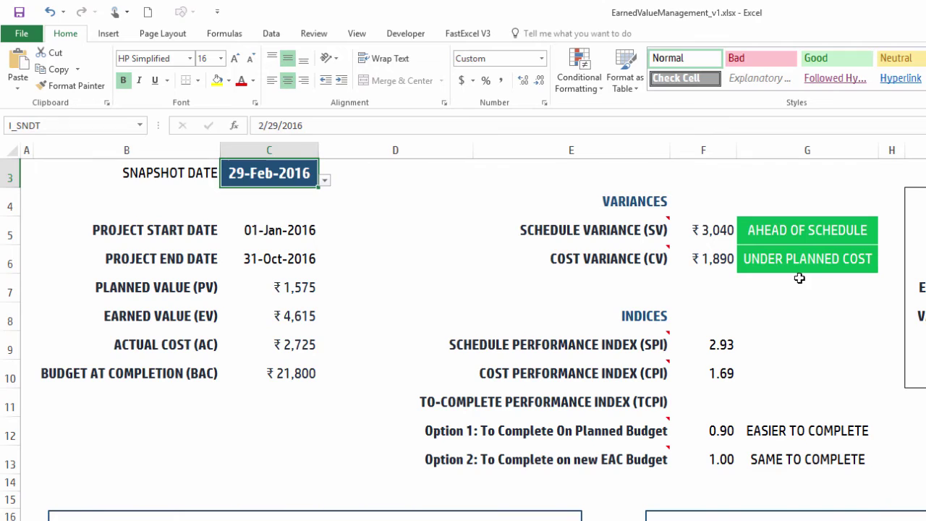
{"action": "left_click", "coordinate": [325, 180]}
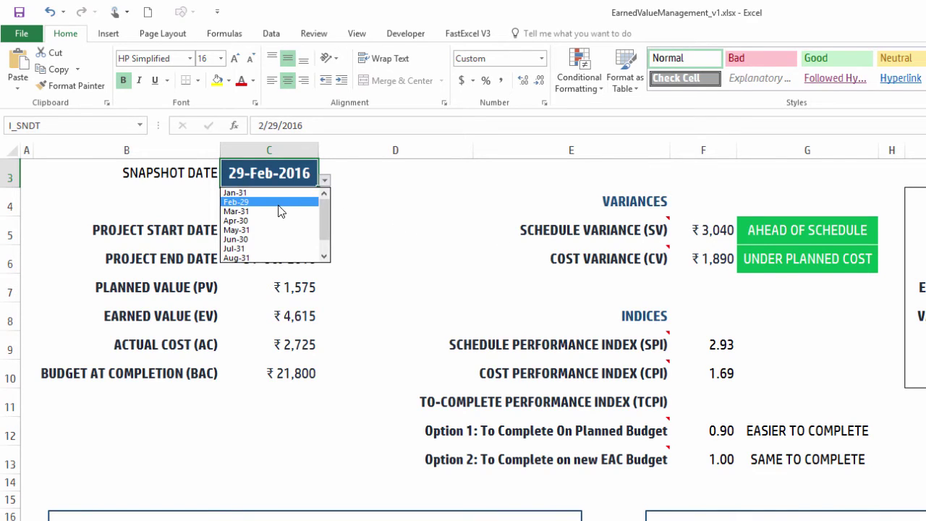
{"action": "left_click", "coordinate": [281, 211]}
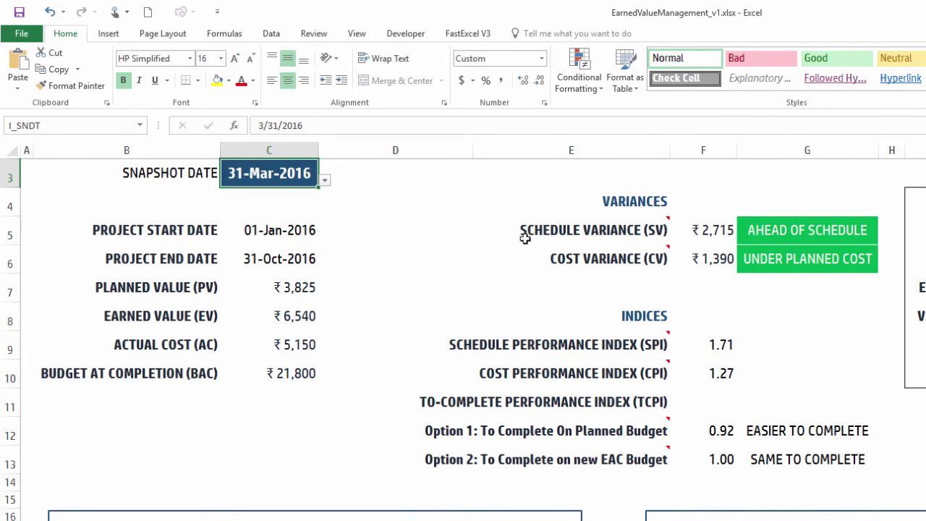
{"action": "left_click", "coordinate": [325, 180]}
{"action": "left_click", "coordinate": [292, 227]}
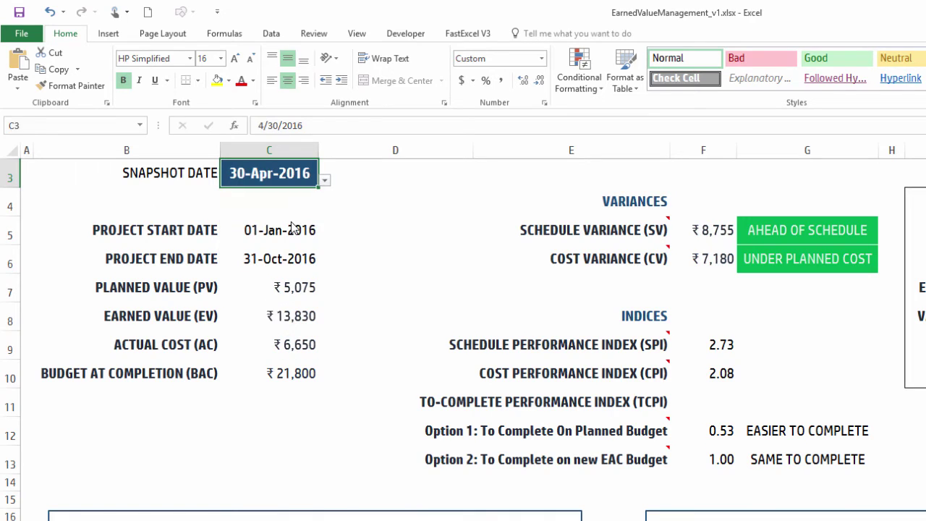
{"action": "left_click", "coordinate": [325, 182]}
{"action": "left_click", "coordinate": [307, 231]}
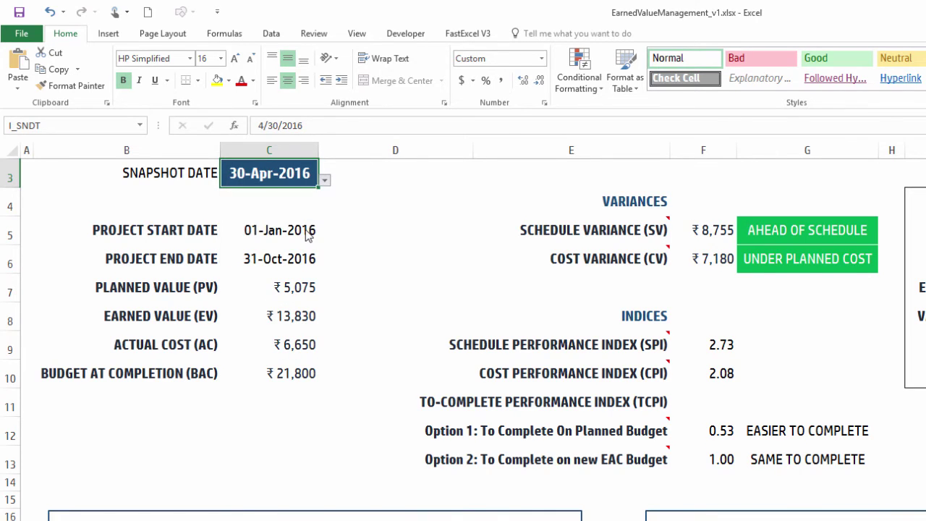
{"action": "left_click", "coordinate": [325, 181]}
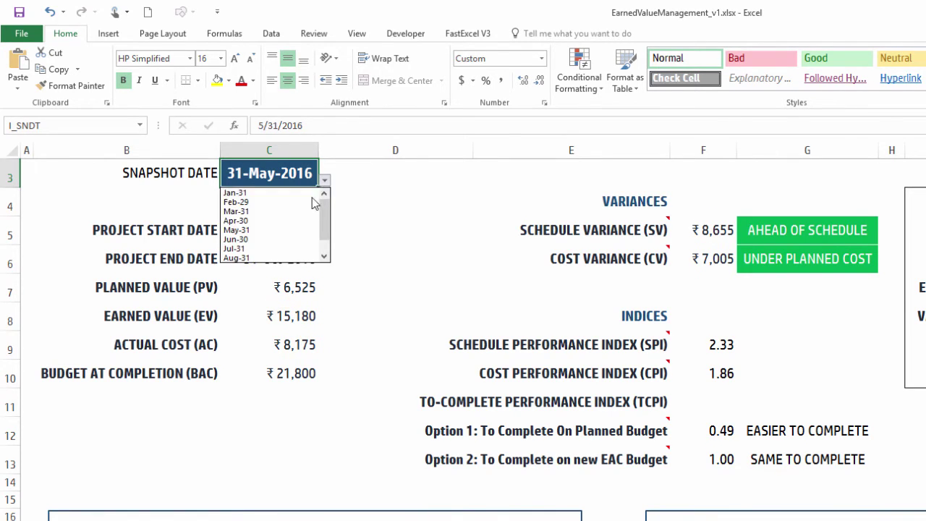
{"action": "left_click", "coordinate": [296, 239]}
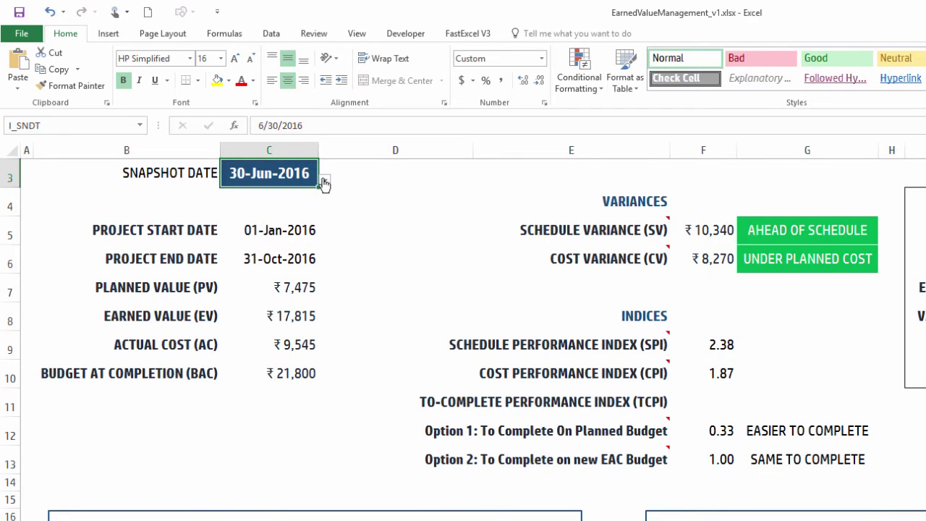
{"action": "mouse_move", "coordinate": [616, 376]}
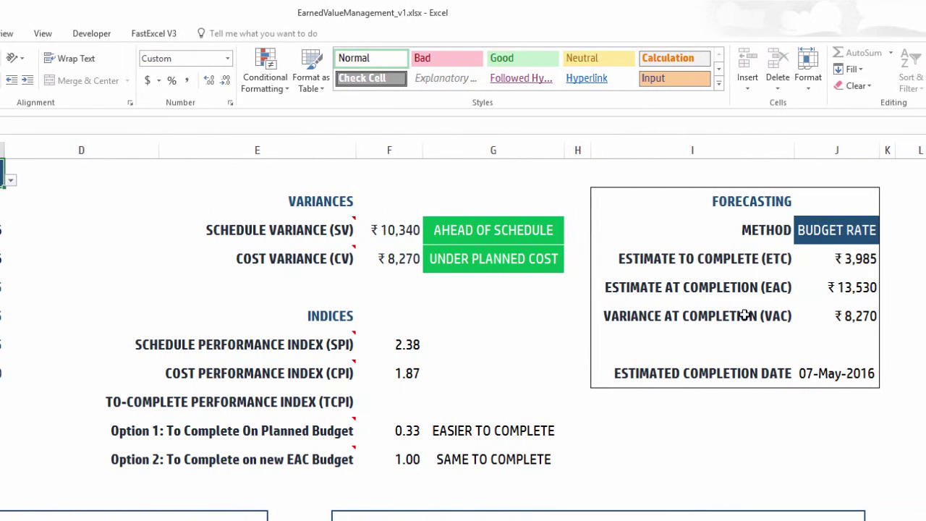
Switch the forecasting method to CPI and scroll through the charts below
{"action": "left_click", "coordinate": [858, 239]}
{"action": "left_click", "coordinate": [885, 239]}
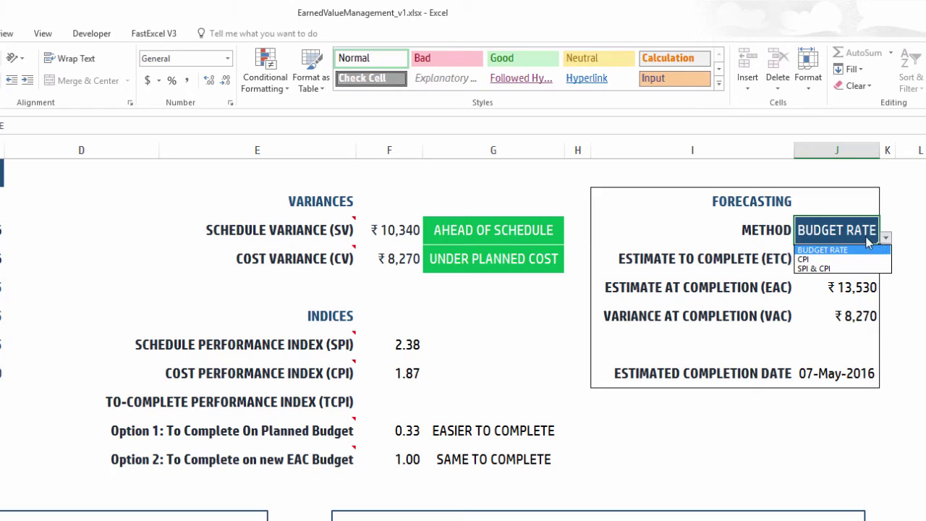
{"action": "left_click", "coordinate": [865, 260]}
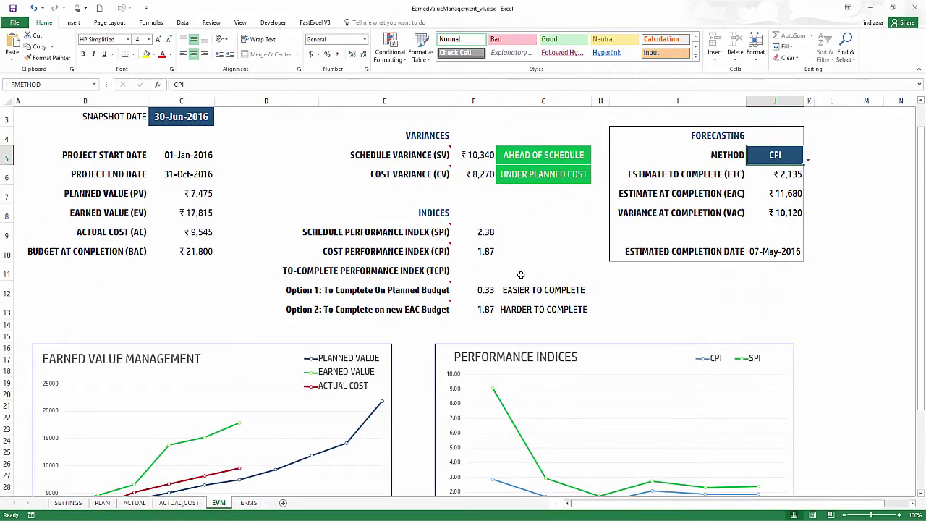
{"action": "scroll", "coordinate": [520, 275], "scroll_direction": "down", "scroll_amount": 2}
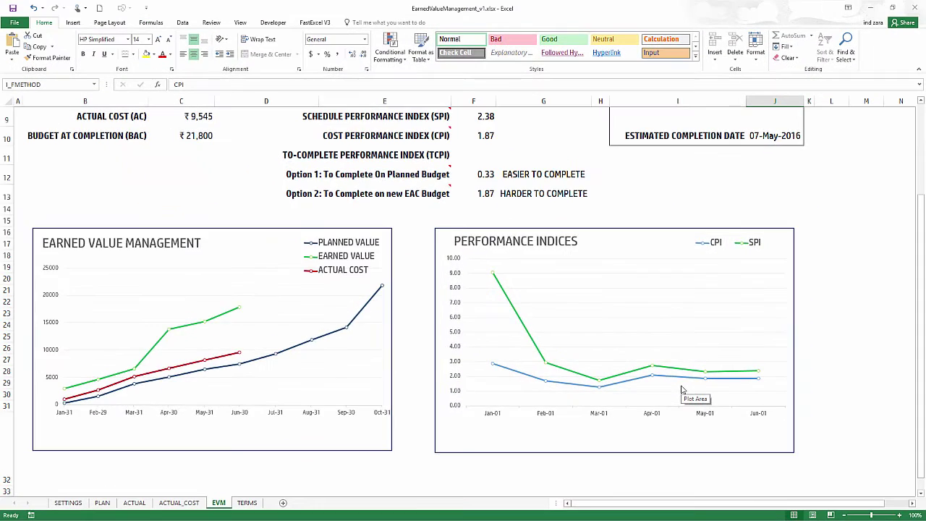
{"action": "scroll", "coordinate": [681, 391], "scroll_direction": "up", "scroll_amount": 3}
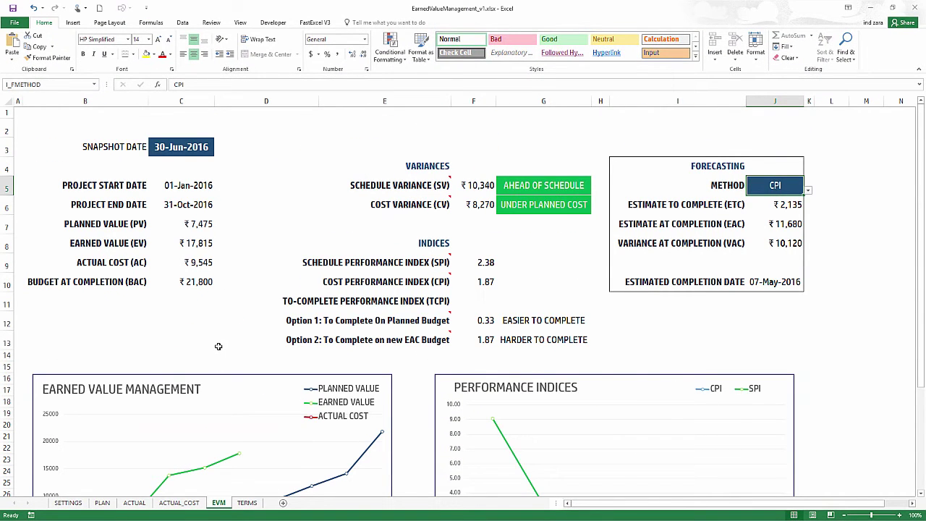
Read the TERMS definitions, then return to the SETTINGS sheet
{"action": "left_click", "coordinate": [247, 503]}
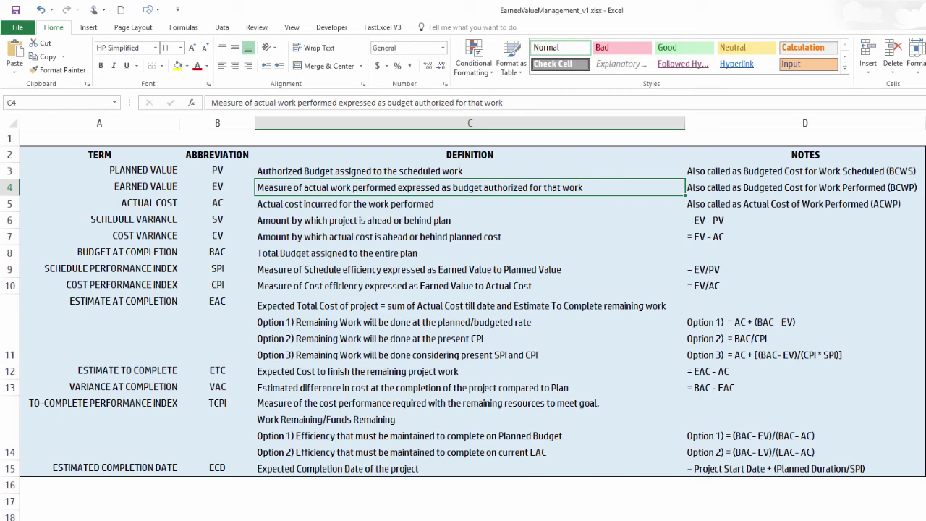
{"action": "key", "text": "ctrl+Page_Up"}
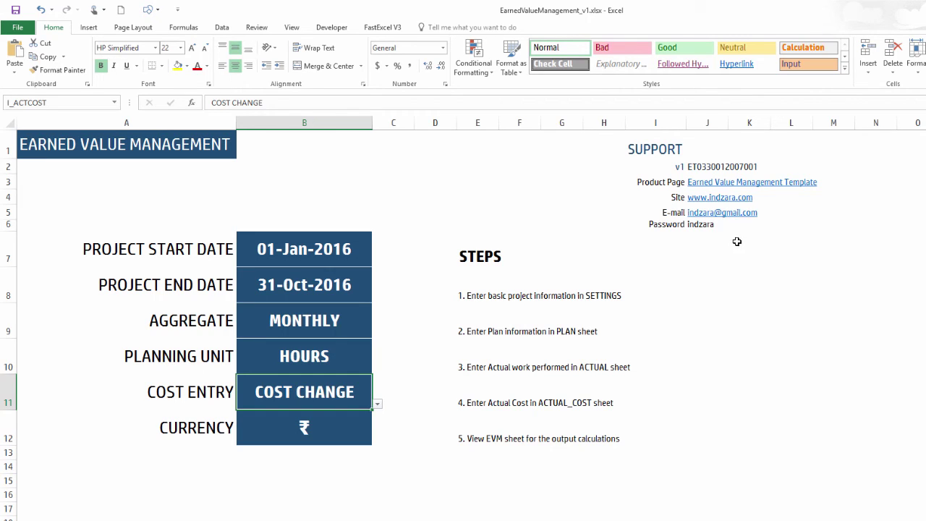
{"action": "key", "text": "ctrl+Page_Down"}
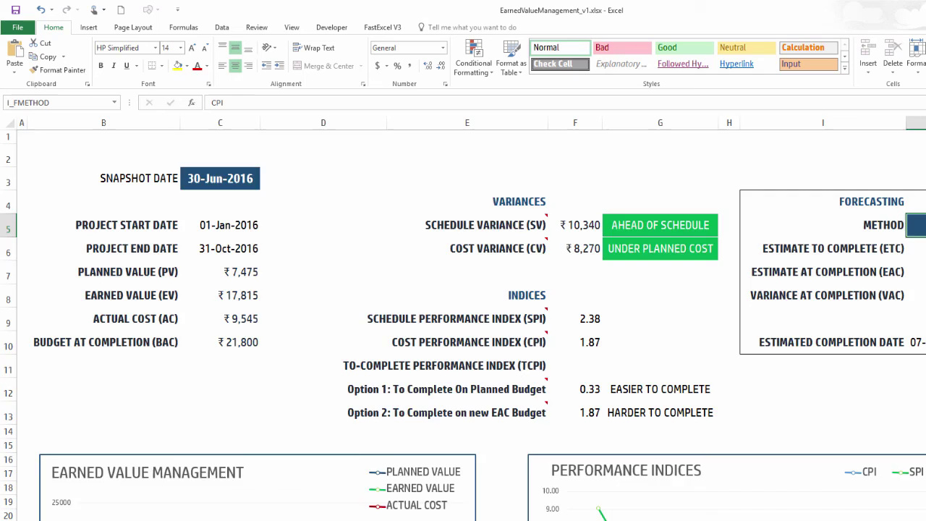
{"action": "key", "text": "ctrl+Page_Up"}
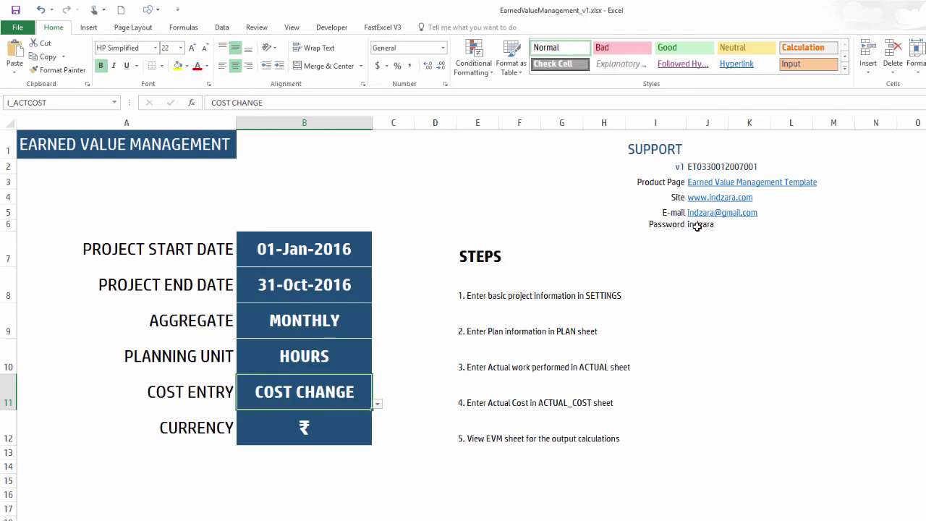